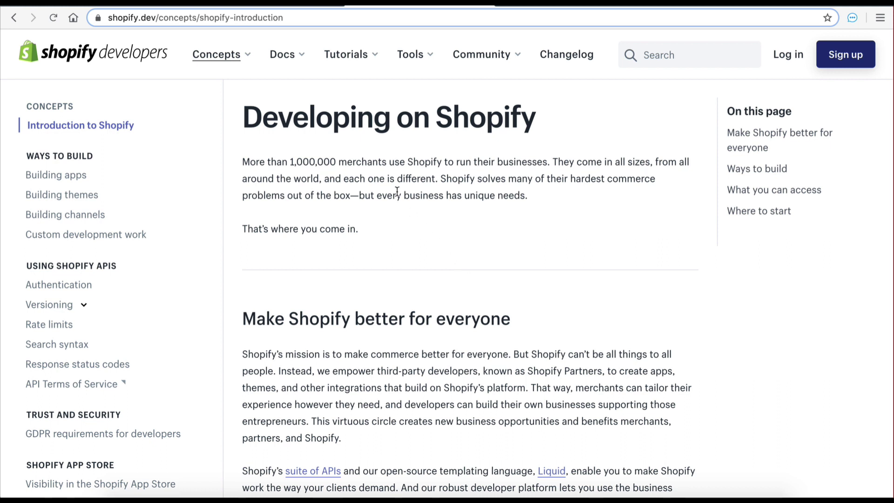
Navigate the Shopify docs to Concepts > Using Shopify APIs > Authentication.
left_click(237, 55)
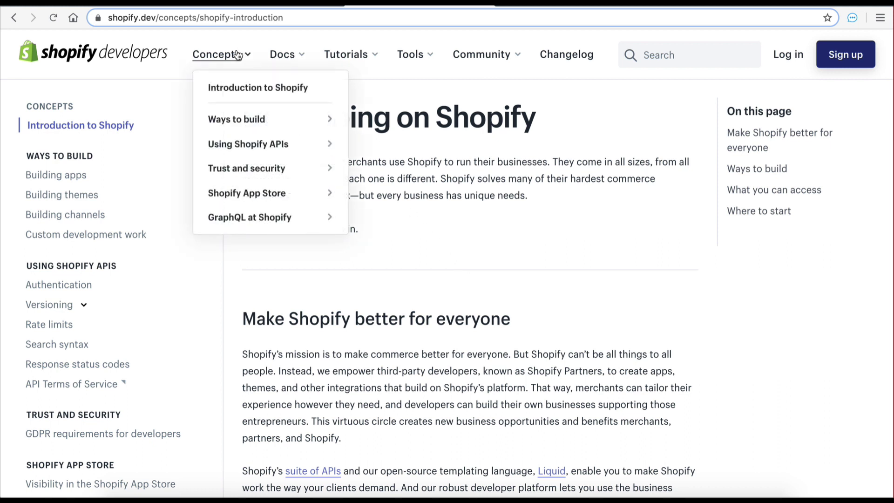
left_click(251, 146)
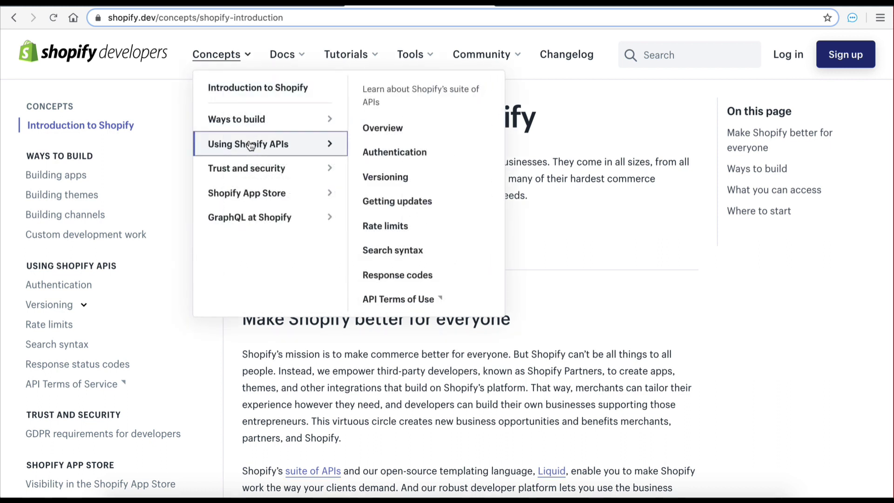
left_click(387, 154)
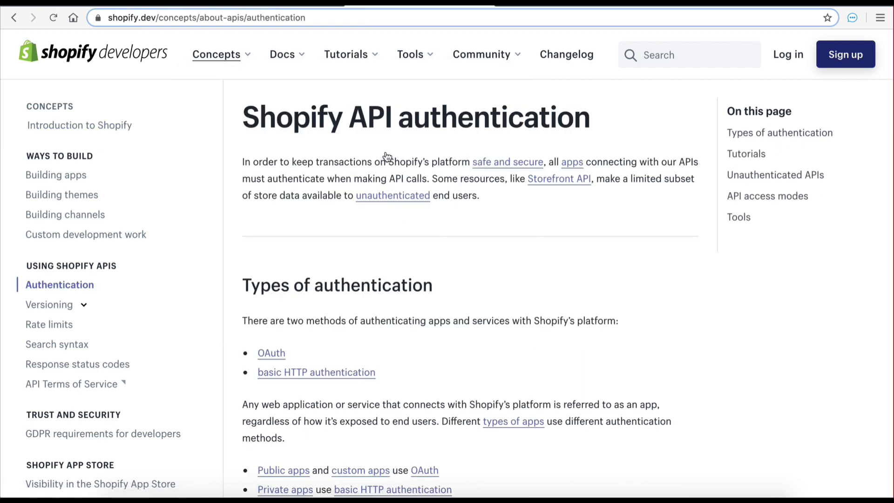
scroll(426, 278, "down", 3)
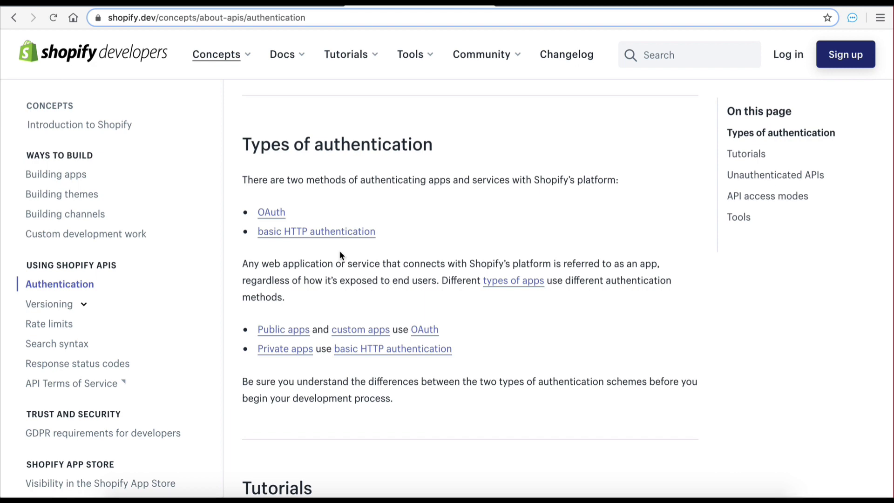
Open the basic HTTP authentication guide and highlight the 'You can generate these credentials' sentence.
left_click(311, 232)
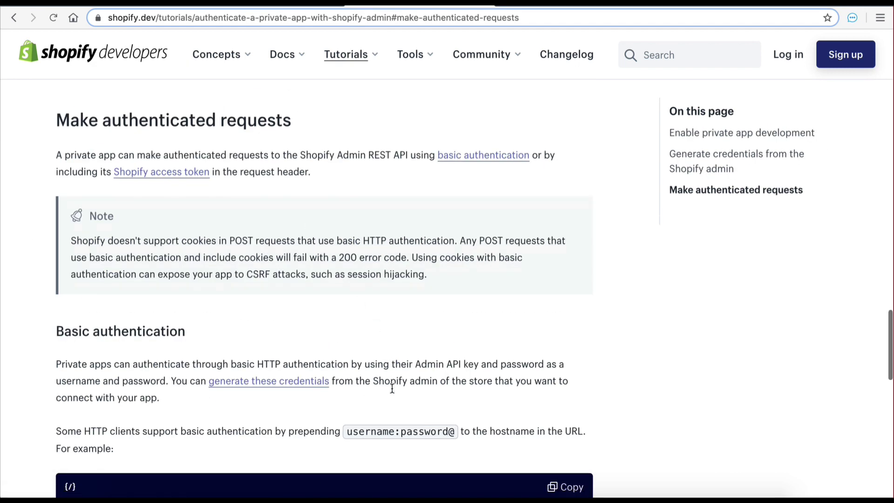
scroll(392, 384, "down", 3)
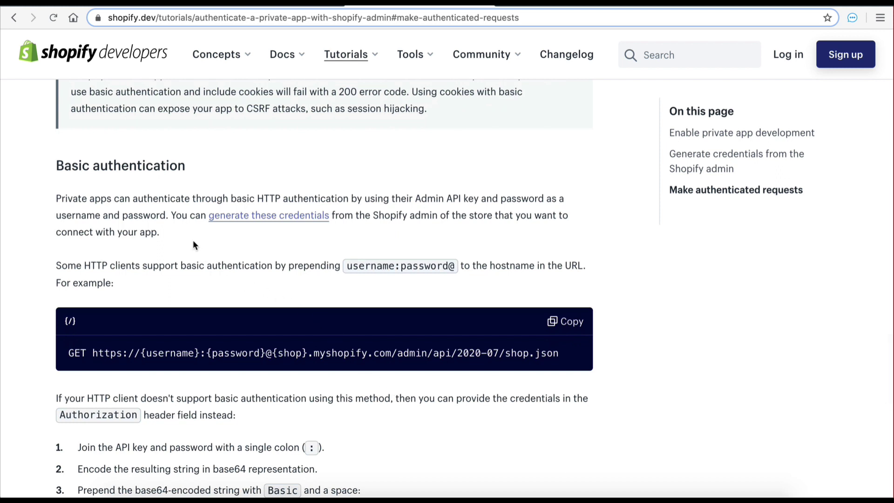
left_click_drag(171, 216, 189, 237)
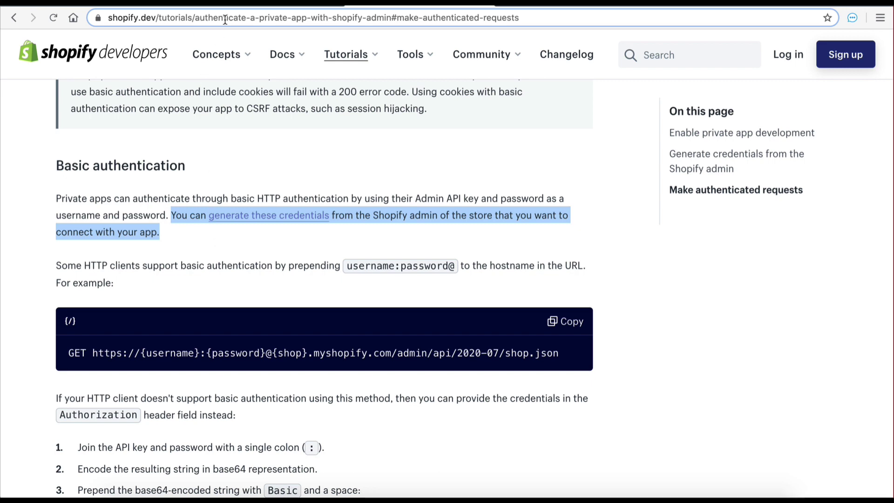
In the store admin, go through Apps and Manage private apps to Create private app.
left_click(225, 2)
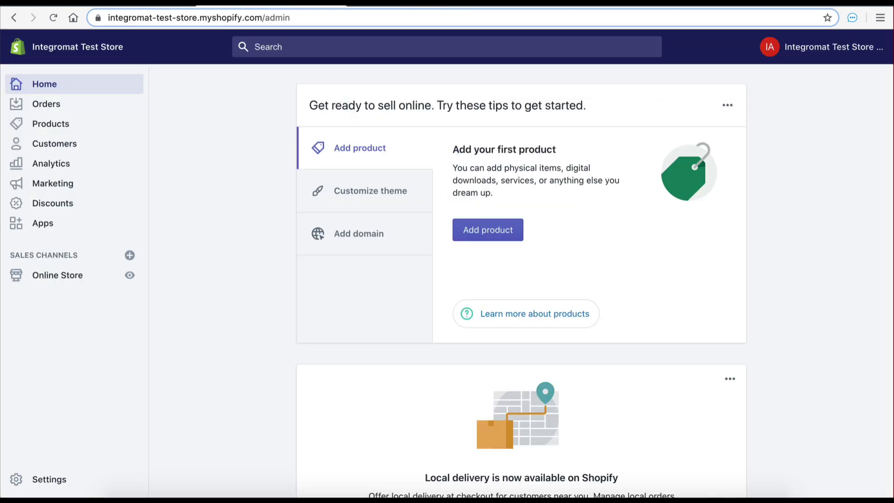
left_click(45, 224)
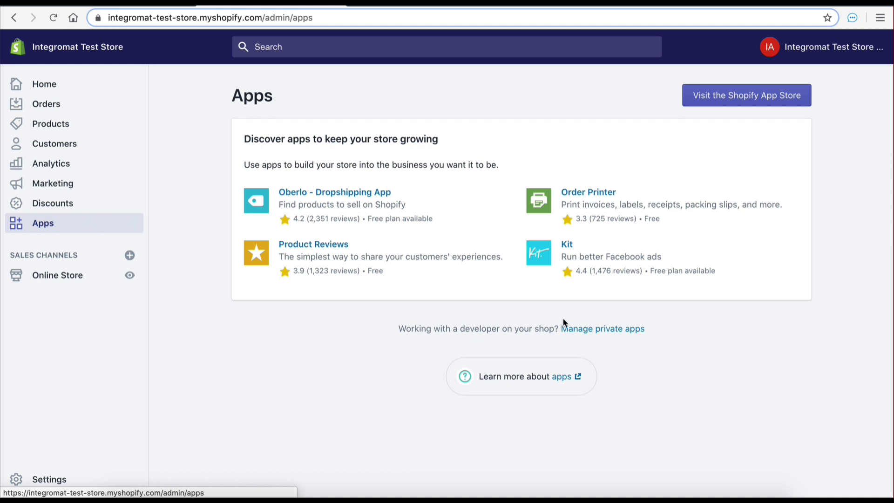
left_click(570, 329)
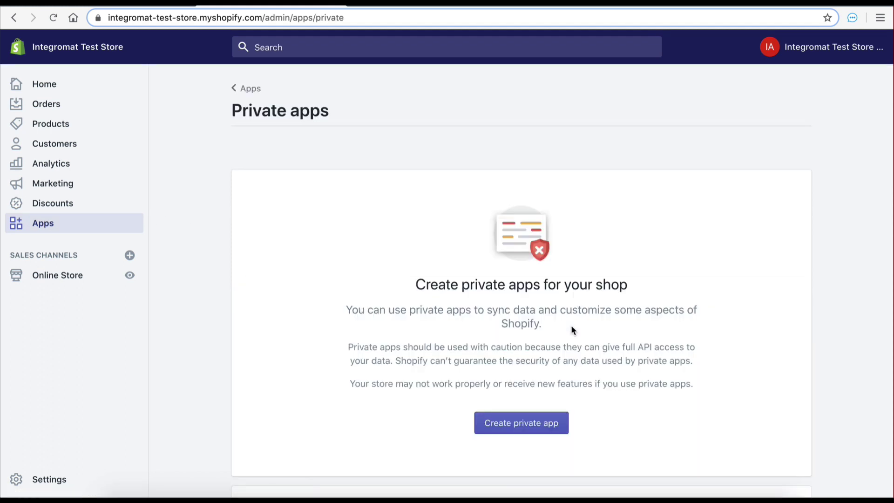
scroll(571, 330, "down", 2)
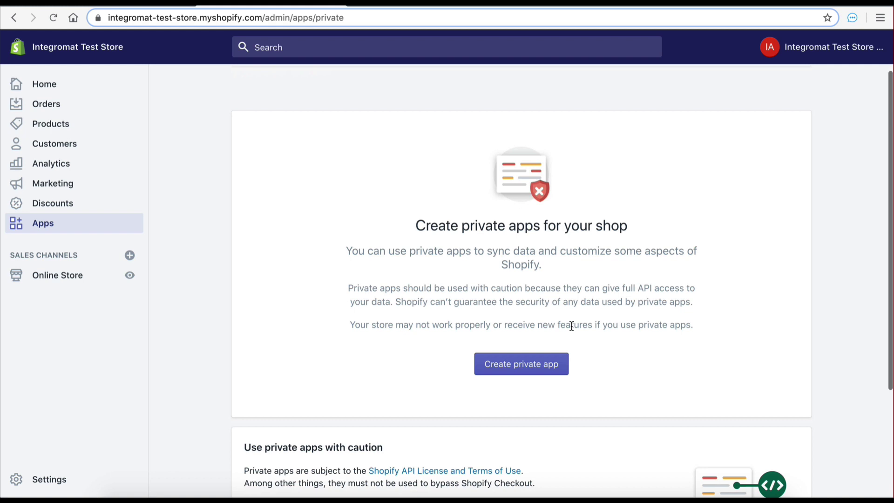
scroll(627, 395, "down", 1)
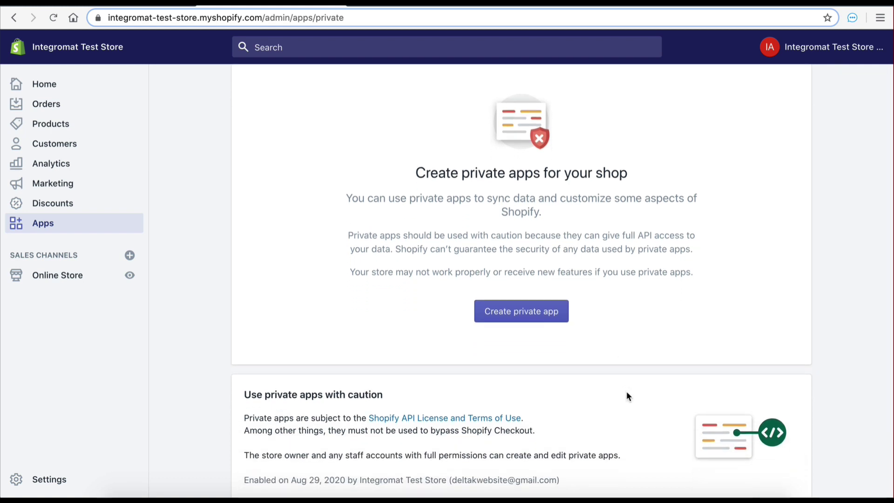
left_click(518, 320)
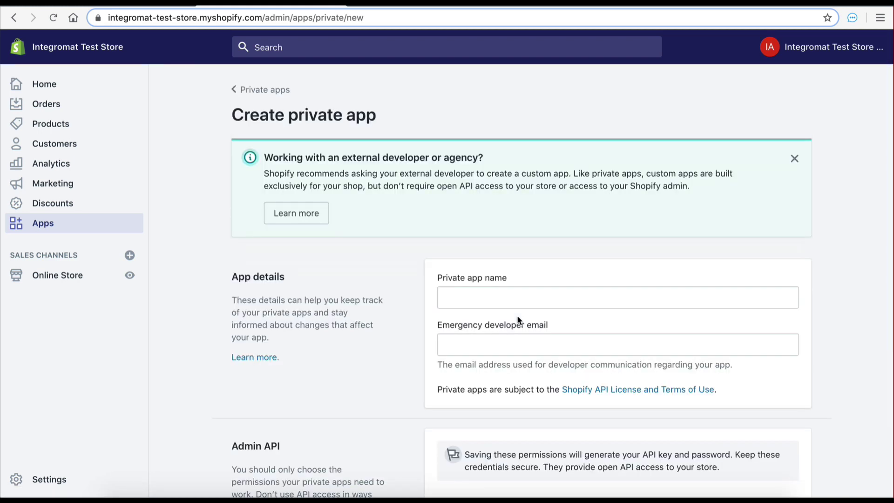
Name the private app 'Integromat' and paste in the emergency developer e-mail.
left_click(512, 298)
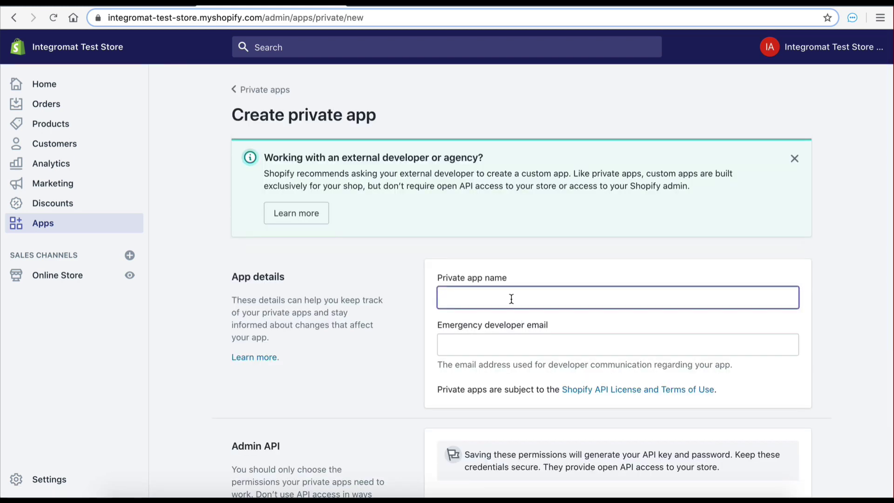
type("Inte")
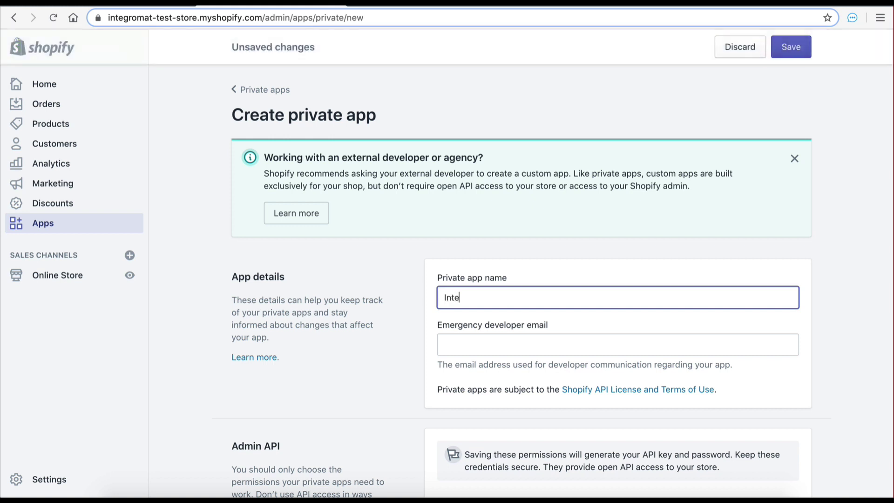
type("gromat")
left_click(457, 344)
key("ctrl+v")
left_click(404, 384)
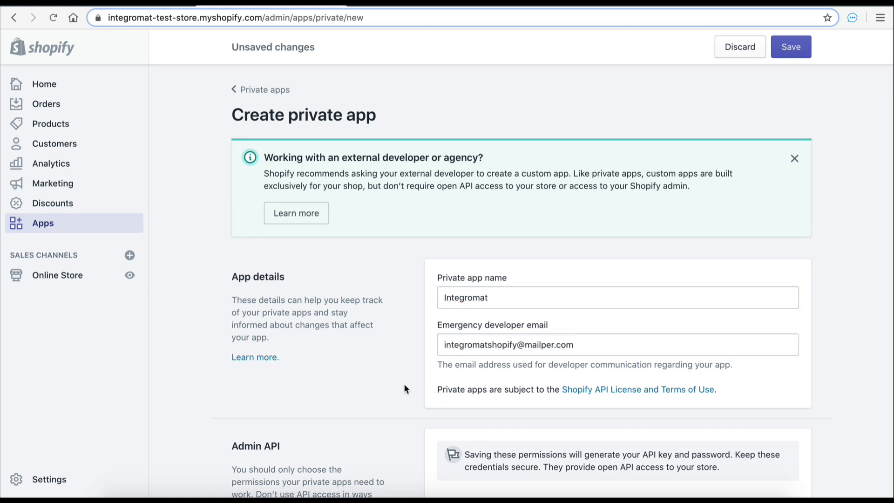
Grant the app Read and write access to Customers in the Admin API permissions.
scroll(404, 384, "down", 3)
scroll(404, 384, "down", 4)
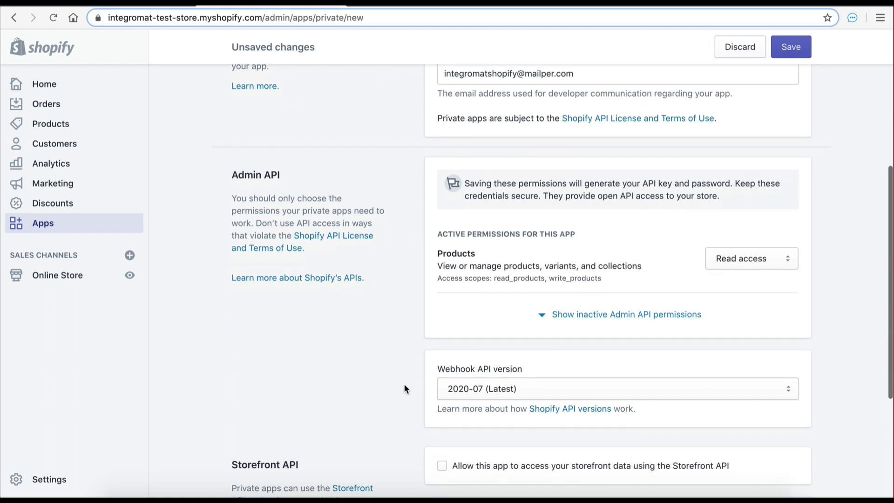
left_click(601, 251)
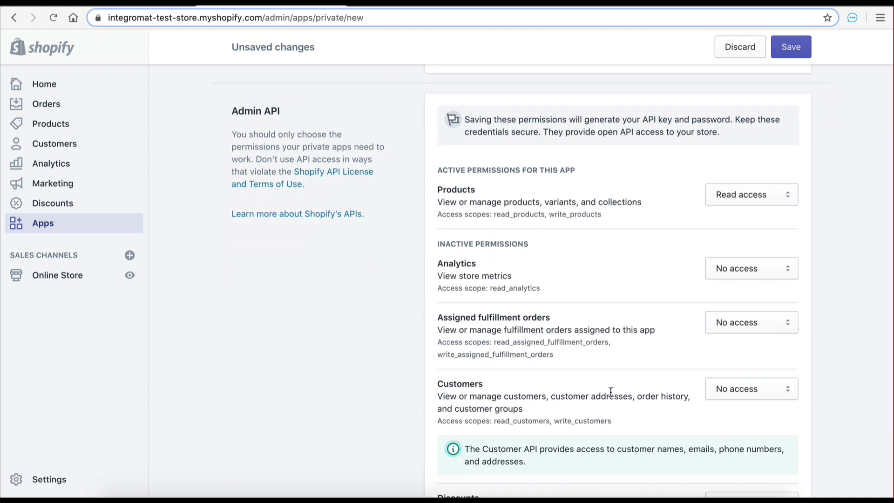
scroll(568, 344, "up", 2)
scroll(568, 344, "down", 2)
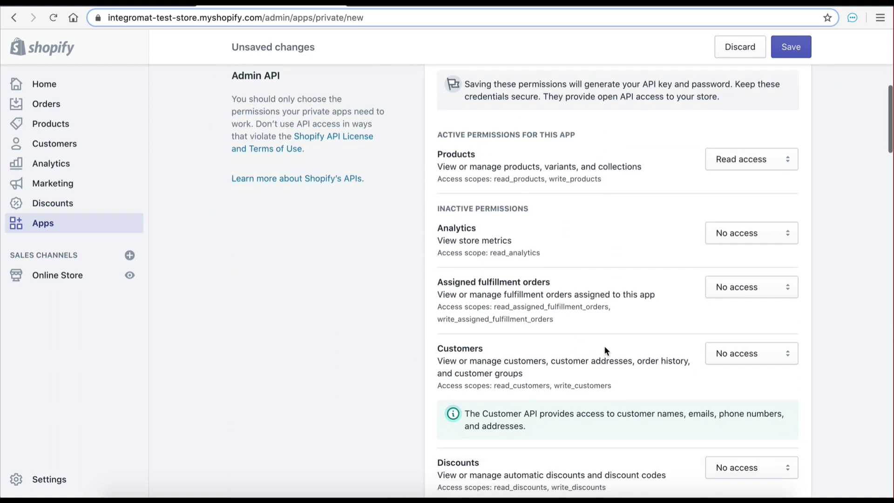
left_click(735, 354)
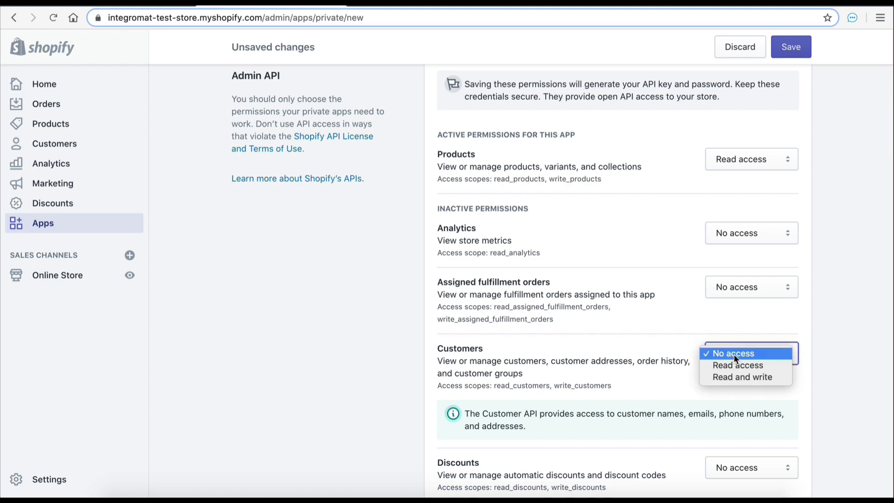
left_click(733, 376)
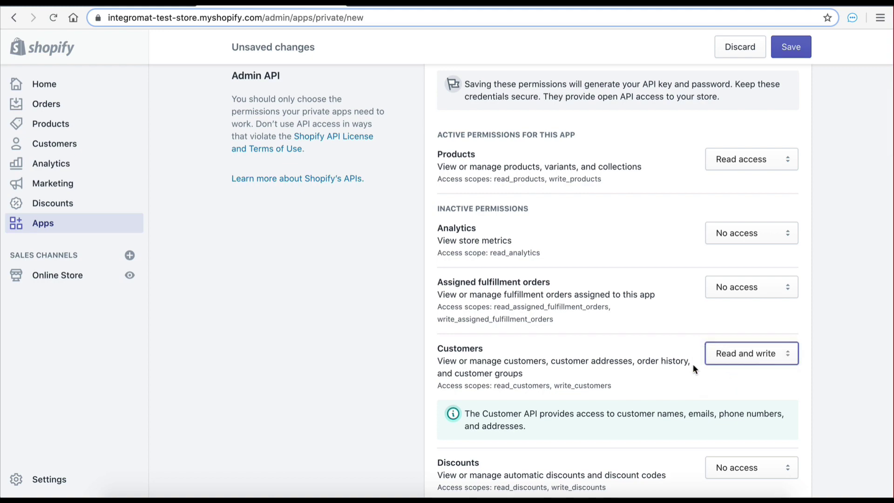
scroll(693, 364, "down", 20)
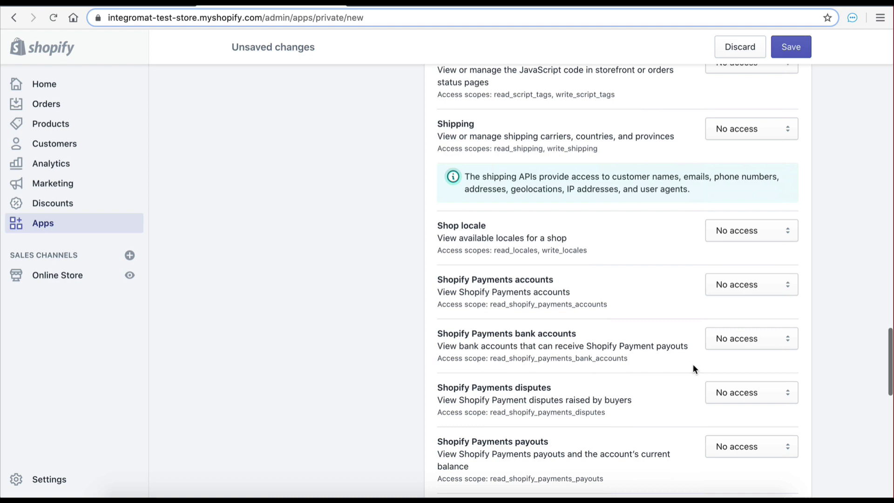
scroll(693, 364, "down", 15)
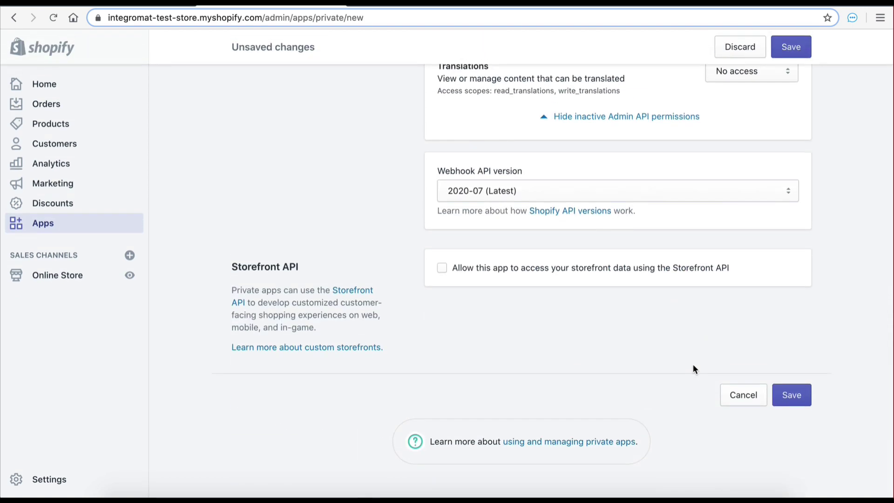
Save and confirm creating the private app, then scroll to its Admin API credentials.
left_click(788, 397)
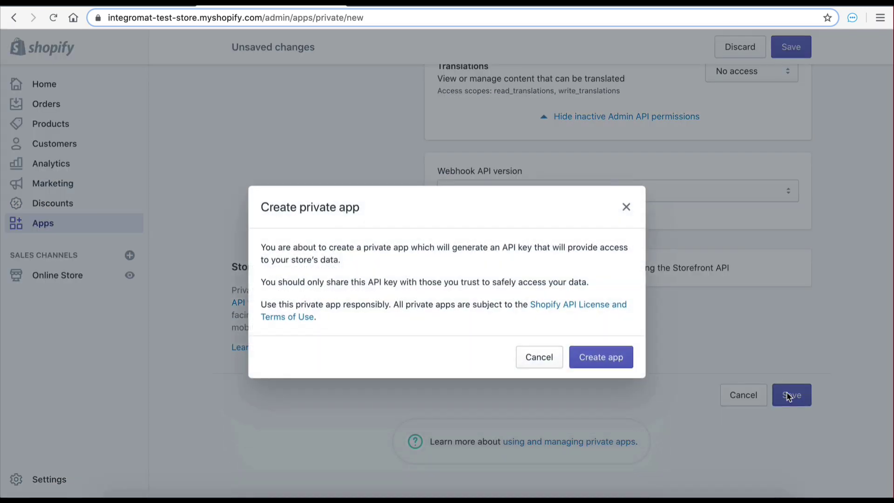
left_click(606, 362)
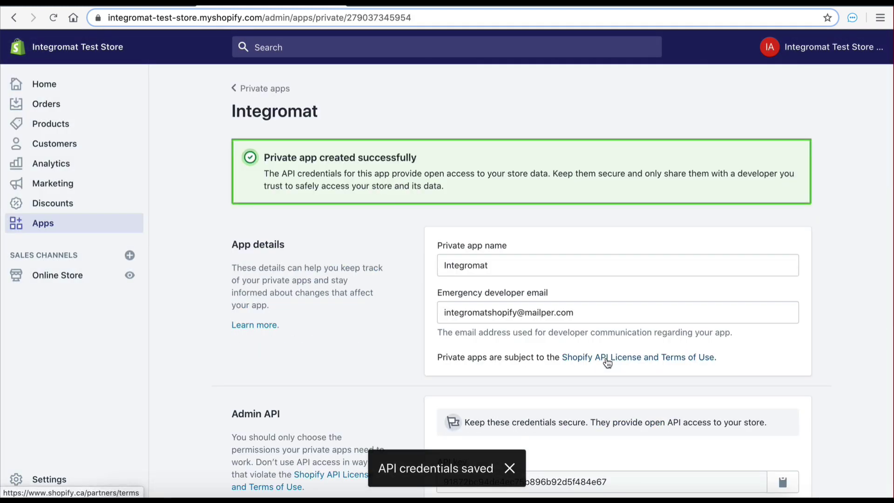
scroll(354, 356, "down", 4)
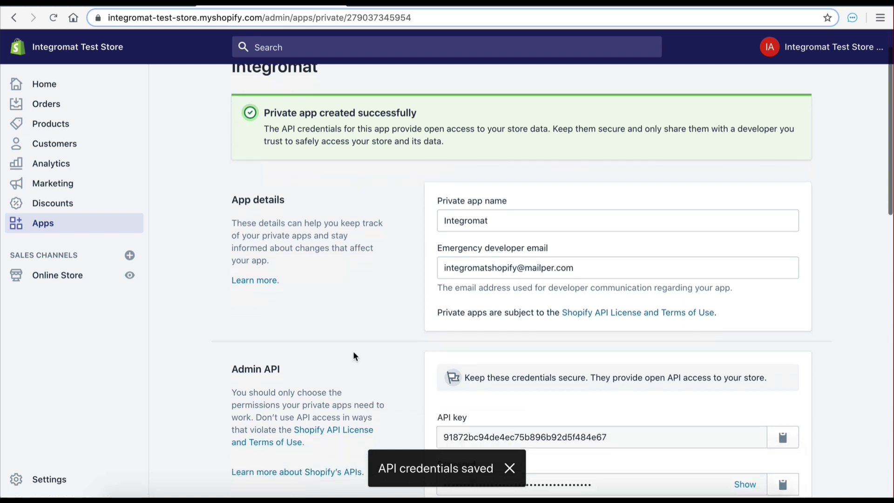
scroll(353, 353, "down", 1)
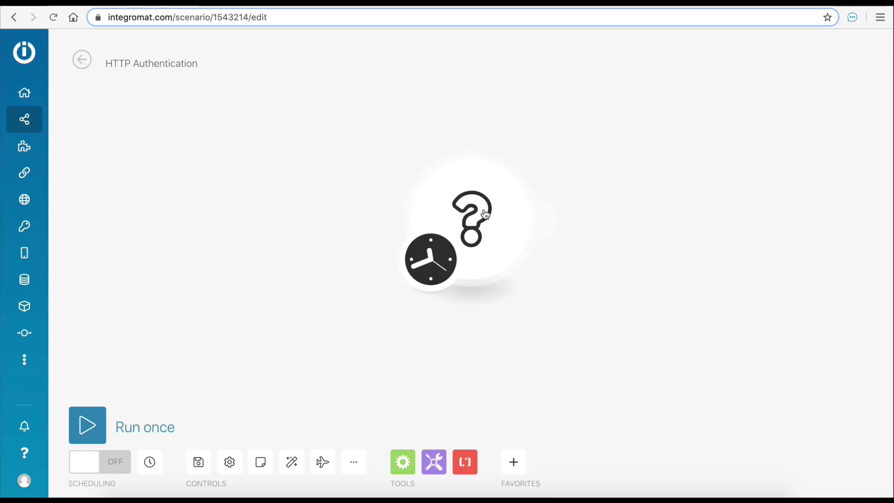
Set the empty module to the HTTP app's 'Make a Basic Auth request' action.
left_click(484, 215)
type("http")
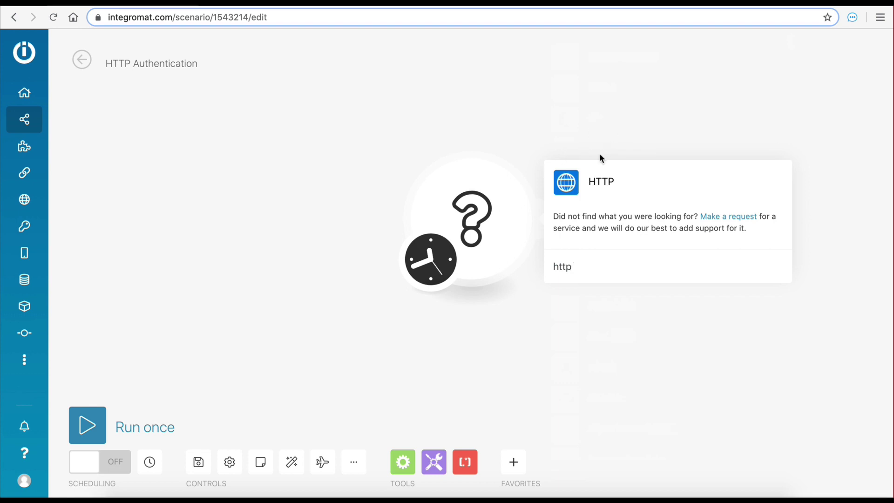
left_click(570, 183)
left_click(572, 157)
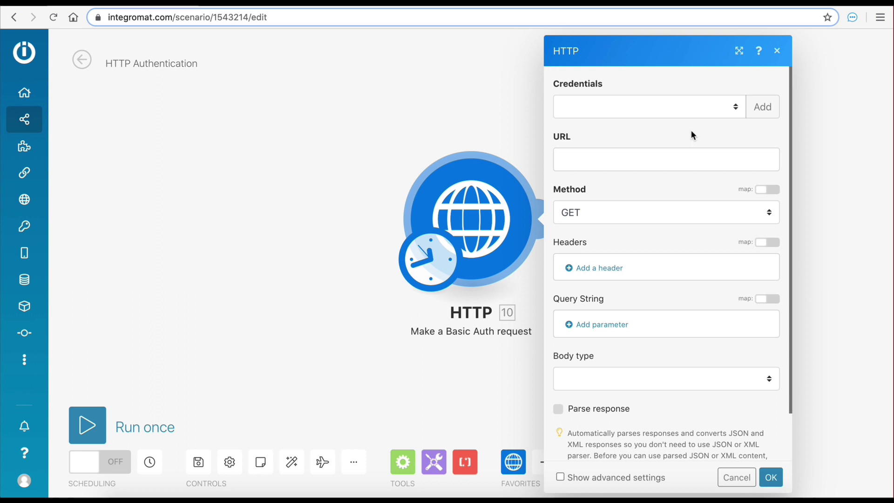
Add a new Basic Auth key and rename it 'Shopify Account'.
left_click(765, 107)
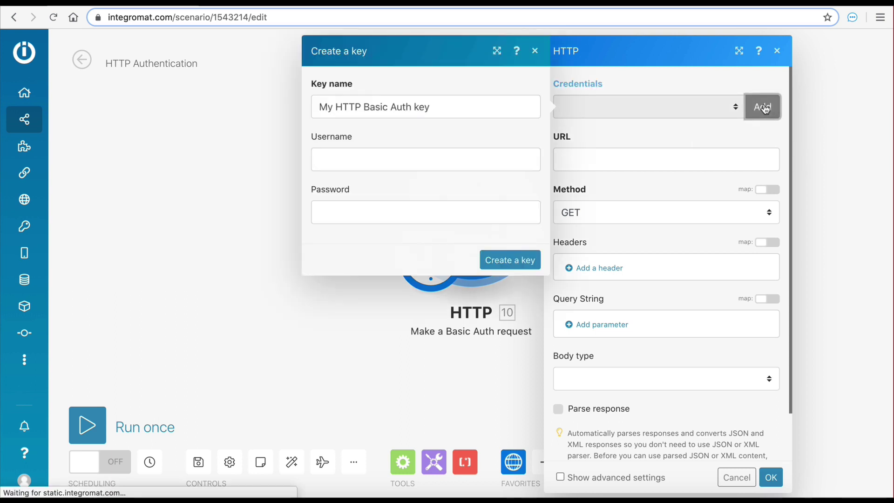
left_click(446, 105)
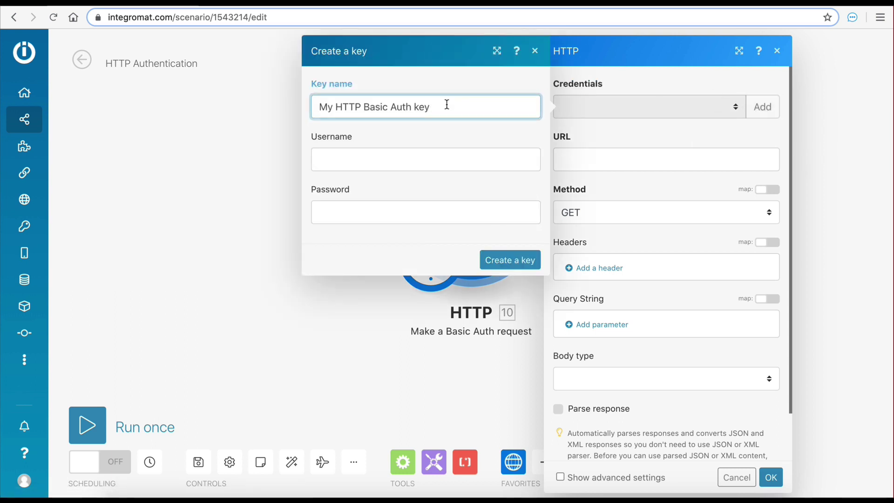
key("BackSpace")
key("BackSpace")
key("BackSpace")
key("BackSpace")
key("BackSpace")
key("BackSpace")
key("BackSpace")
key("BackSpace")
key("BackSpace")
key("BackSpace")
key("BackSpace")
key("BackSpace")
key("BackSpace")
key("BackSpace")
key("BackSpace")
key("BackSpace")
key("BackSpace")
key("BackSpace")
key("BackSpace")
key("BackSpace")
type("Shop")
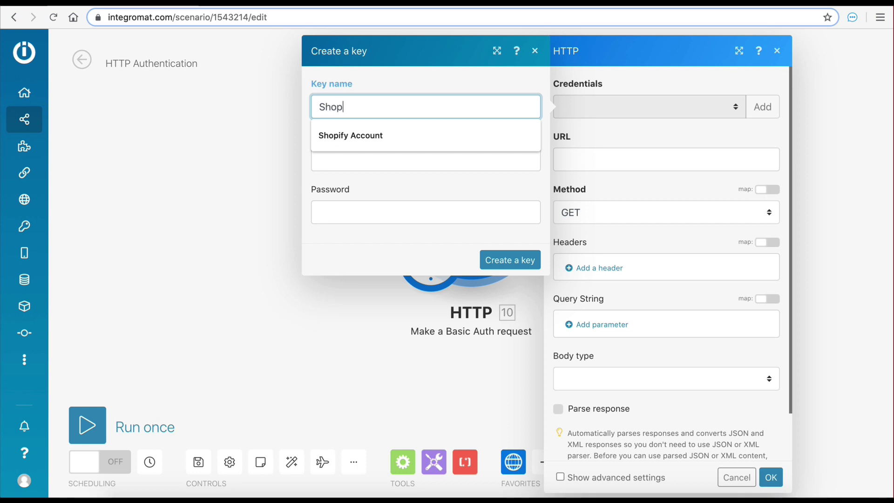
type("ify Account")
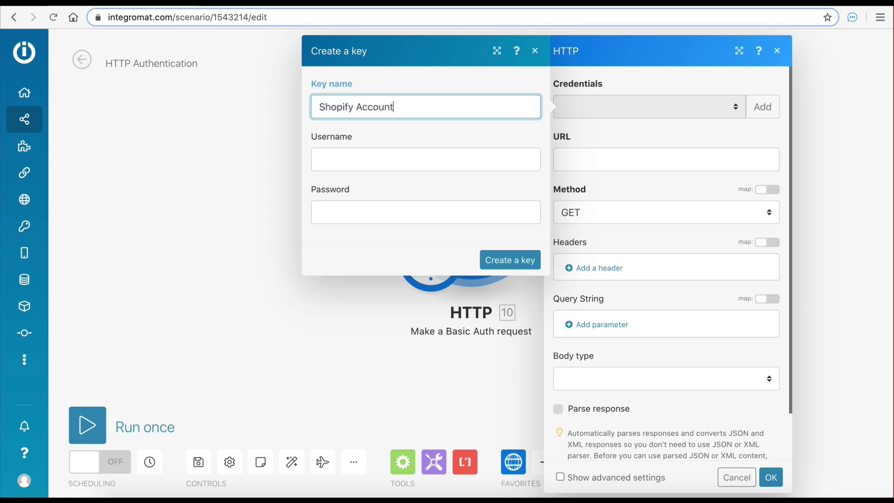
left_click(471, 127)
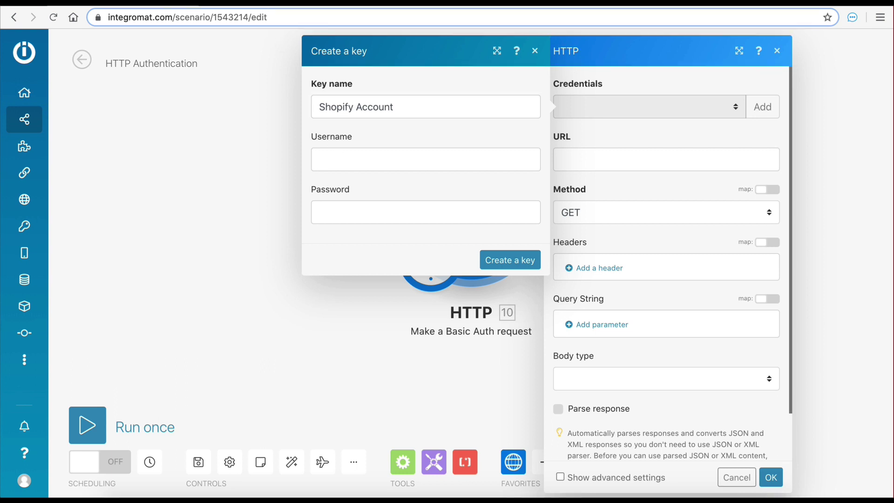
Copy the private app's API key from Shopify into the key's Username field.
key("ctrl+Tab")
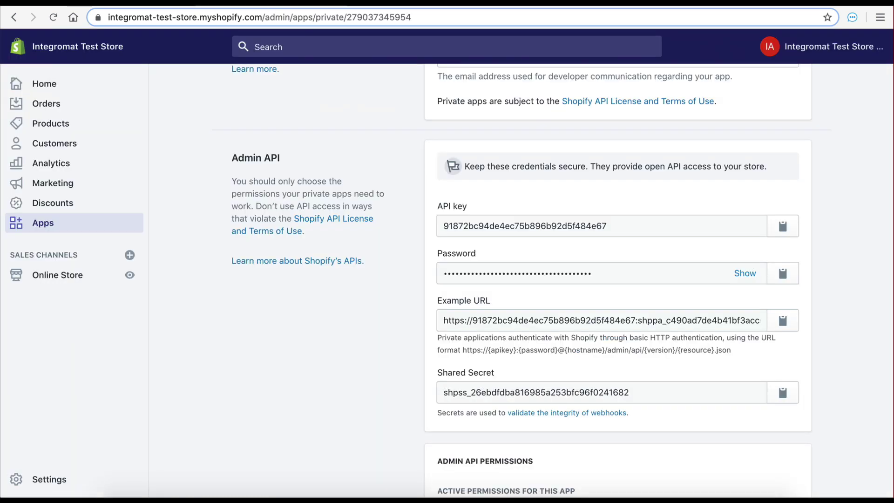
left_click(785, 225)
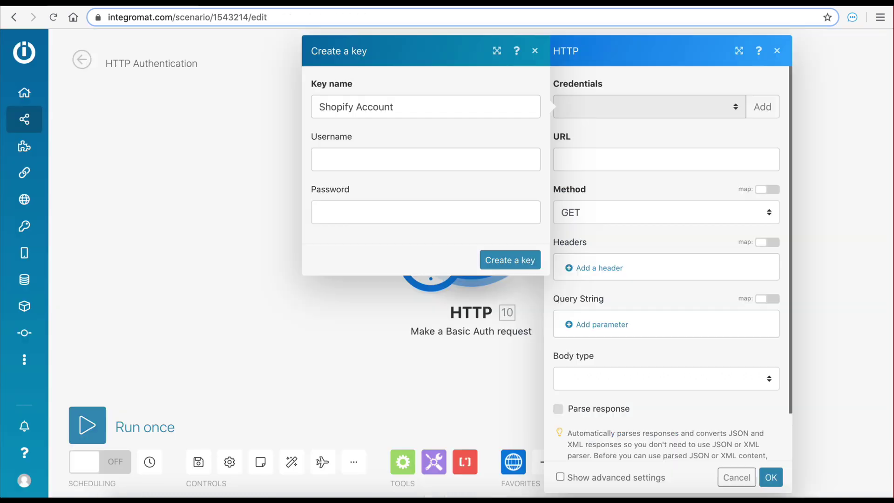
key("ctrl+Tab")
left_click(365, 164)
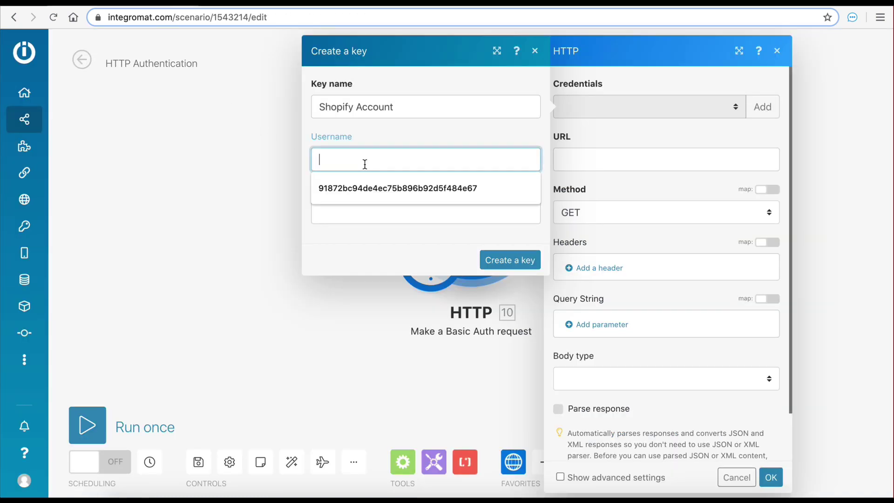
key("ctrl+v")
left_click(375, 133)
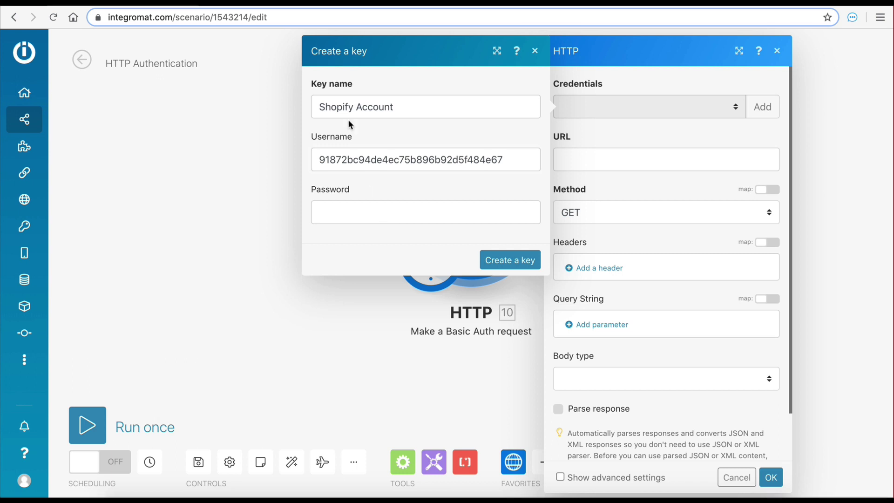
Copy the app password into the Password field and create the Shopify Account key.
key("ctrl+Tab")
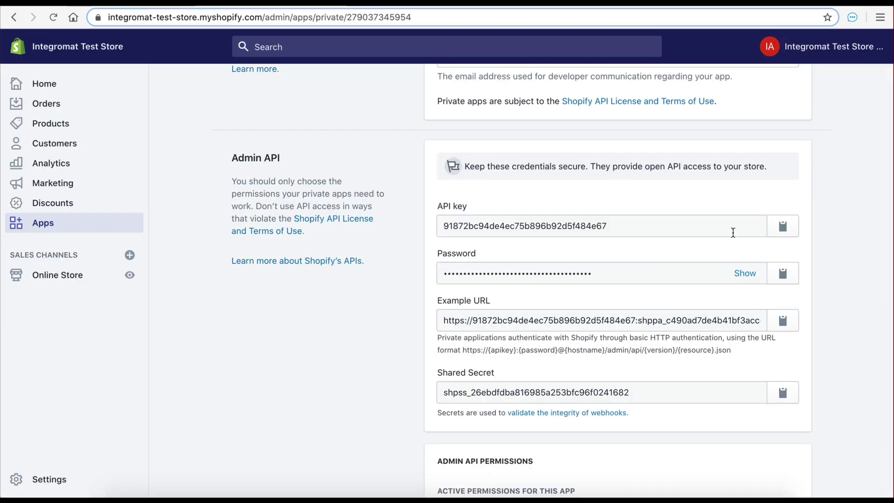
left_click(792, 274)
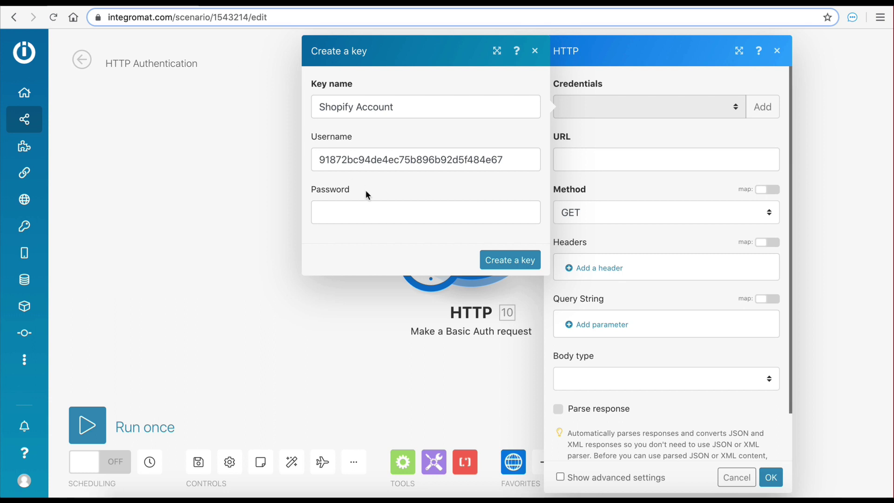
left_click(368, 198)
key("ctrl+v")
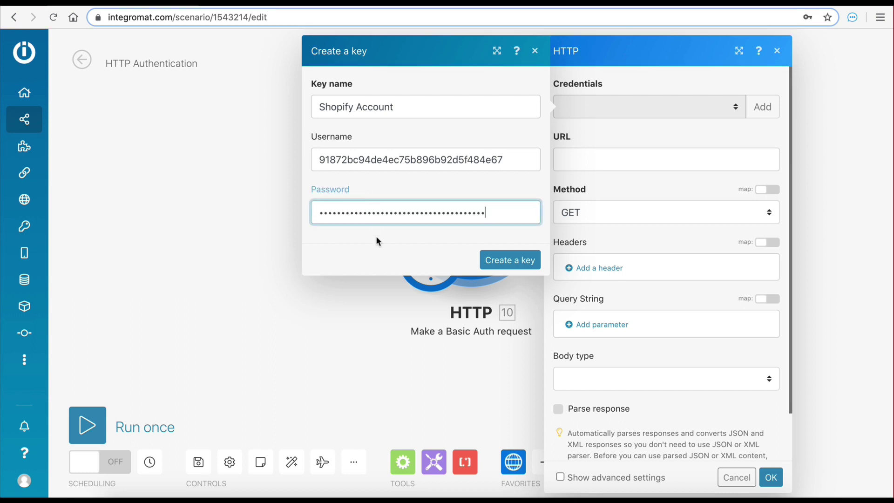
left_click(378, 249)
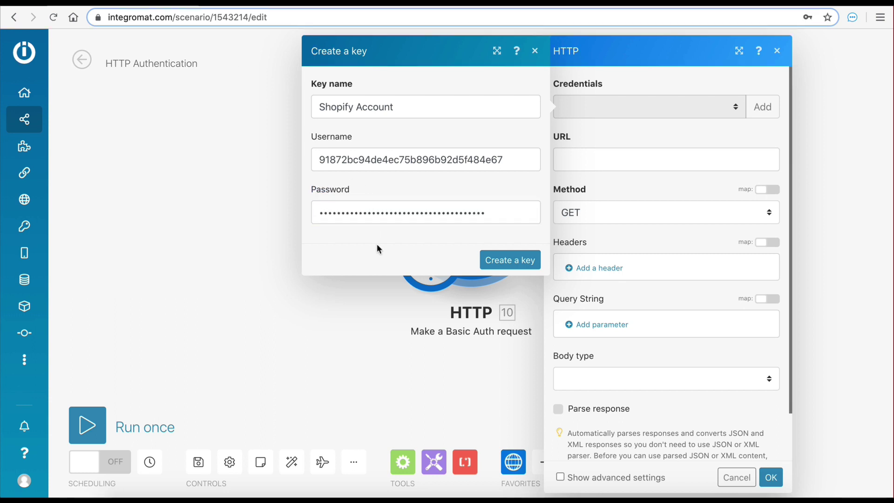
left_click(480, 260)
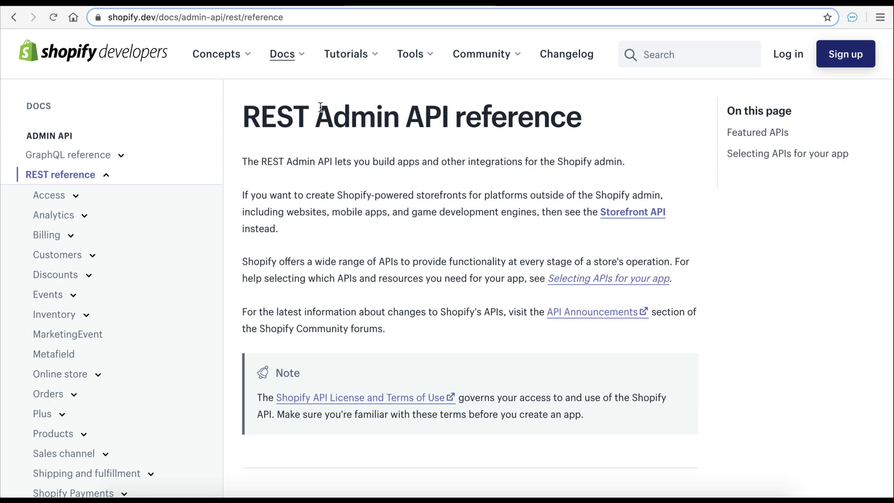
Open the REST Admin API reference, expand Customers and open the Customer resource page.
mouse_move(279, 61)
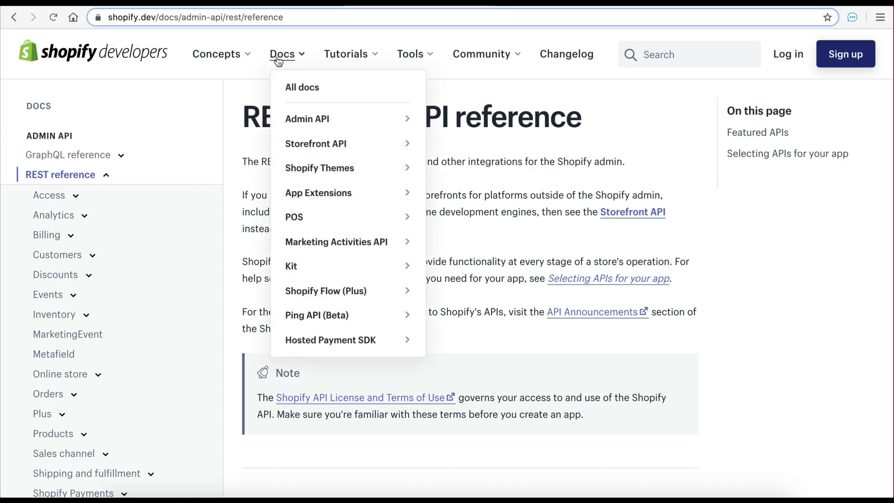
mouse_move(307, 121)
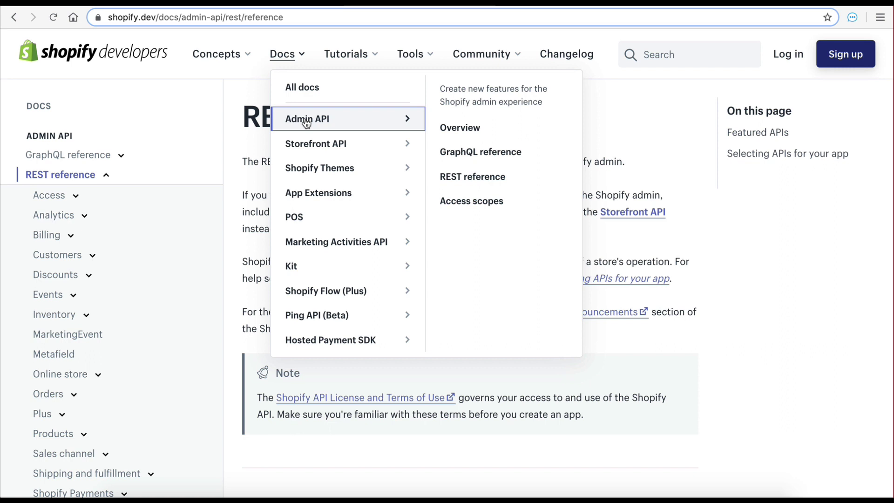
left_click(467, 178)
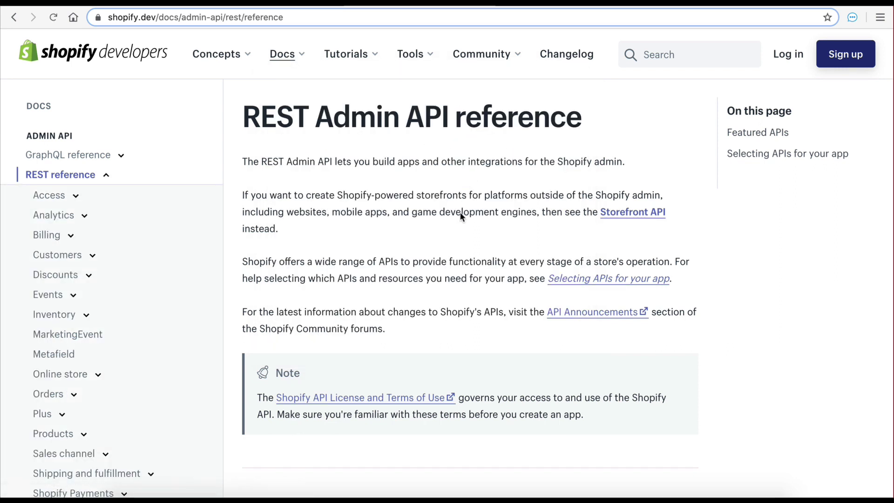
scroll(446, 345, "down", 1)
scroll(446, 344, "up", 1)
left_click(93, 256)
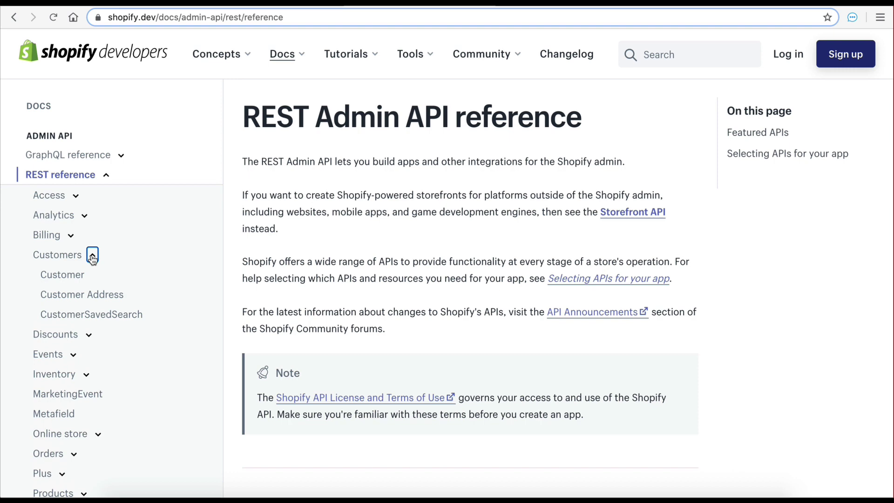
left_click(63, 276)
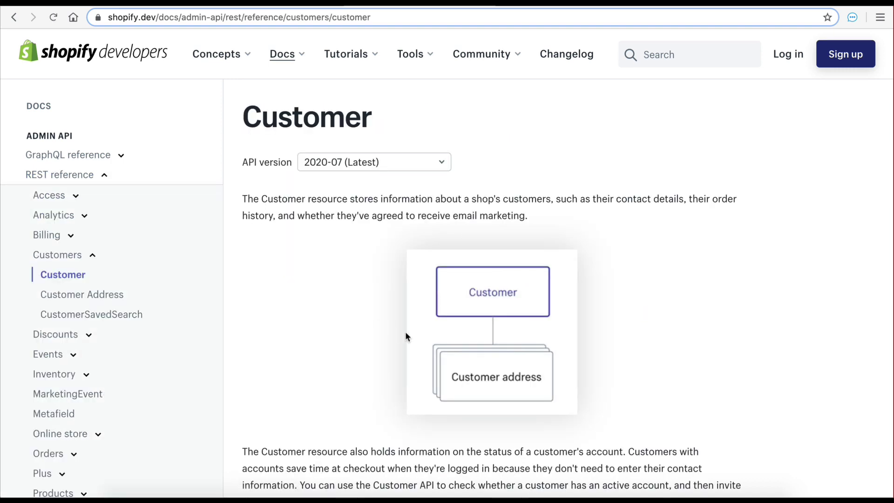
Scroll the Customer reference to the GET /admin/api/2020-07/customers.json endpoint.
scroll(406, 333, "down", 3)
scroll(405, 332, "down", 20)
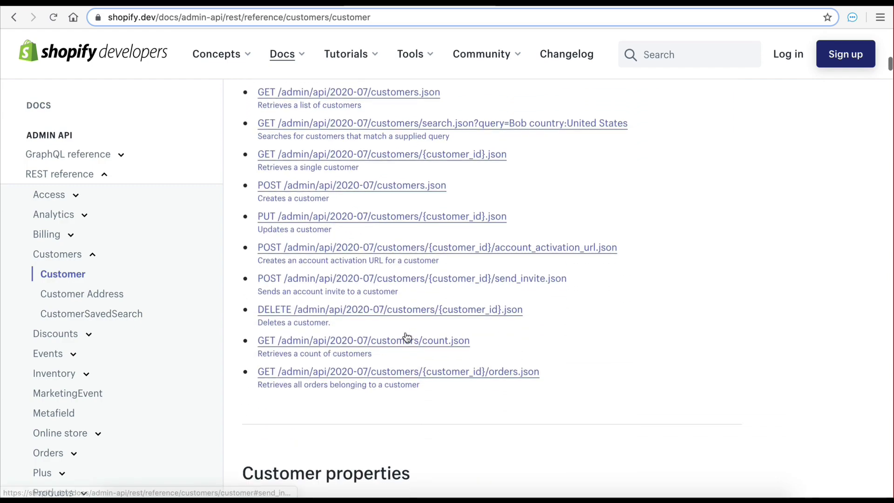
scroll(407, 337, "down", 20)
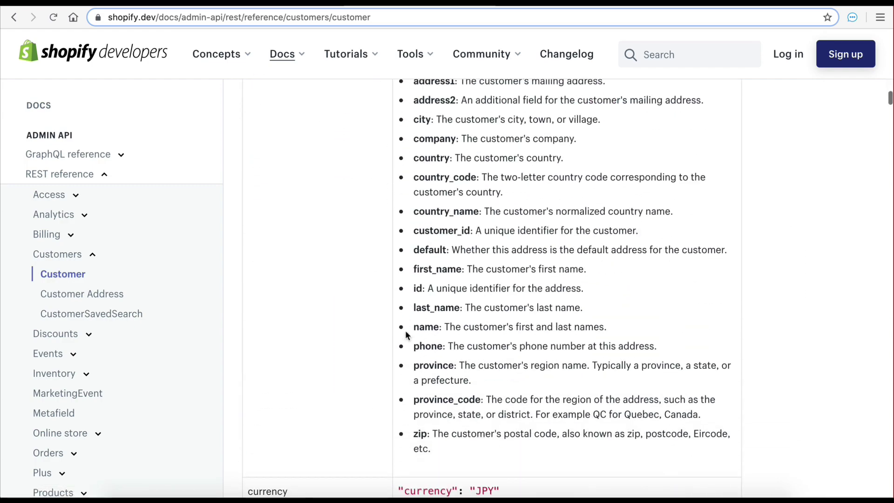
scroll(405, 333, "down", 20)
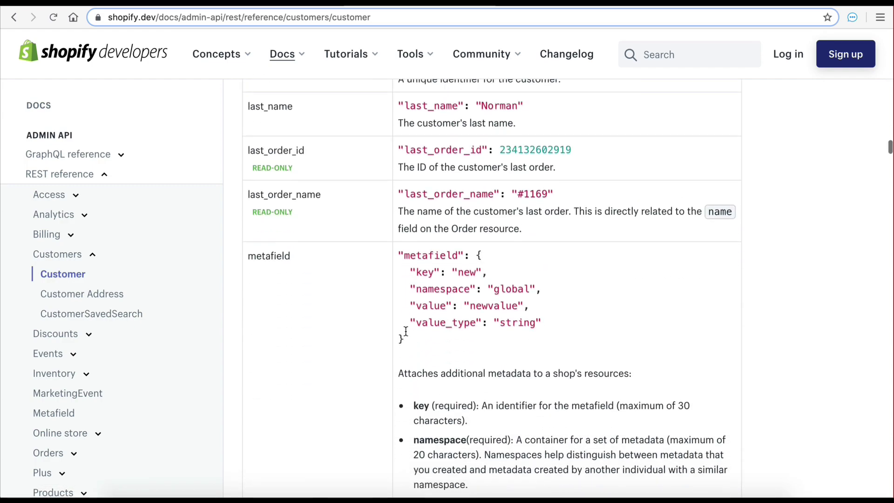
scroll(405, 332, "down", 20)
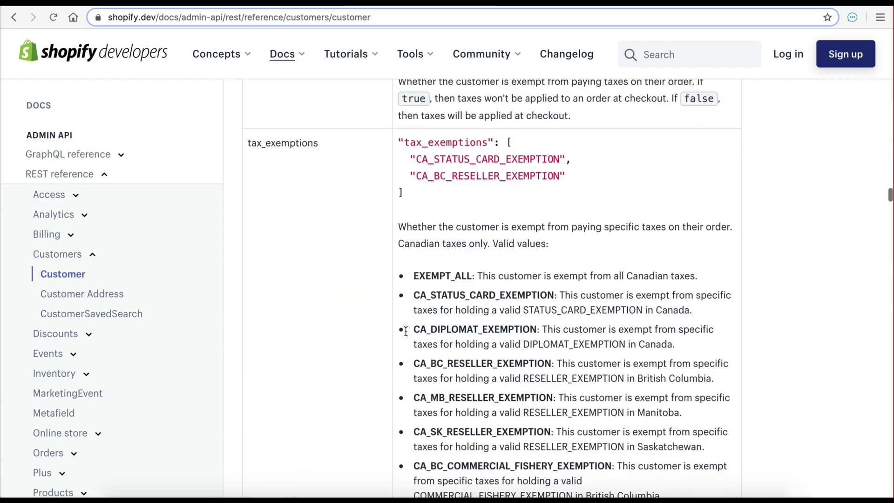
scroll(406, 333, "down", 20)
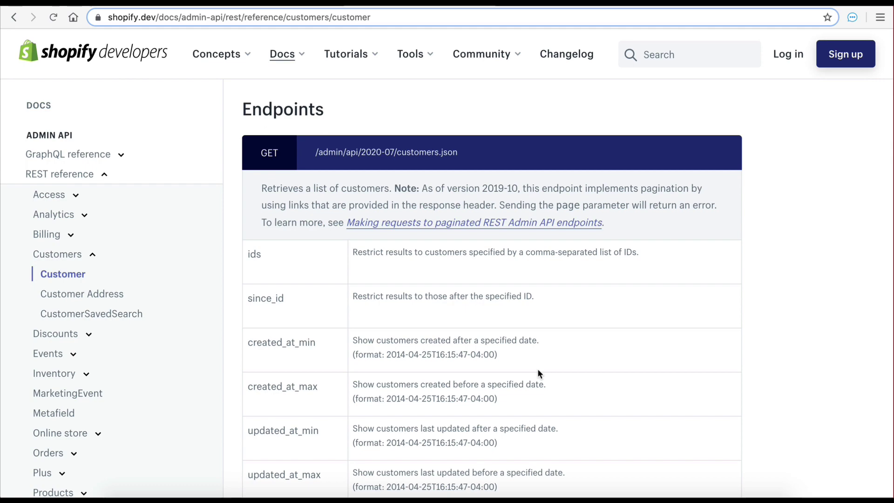
scroll(538, 371, "down", 20)
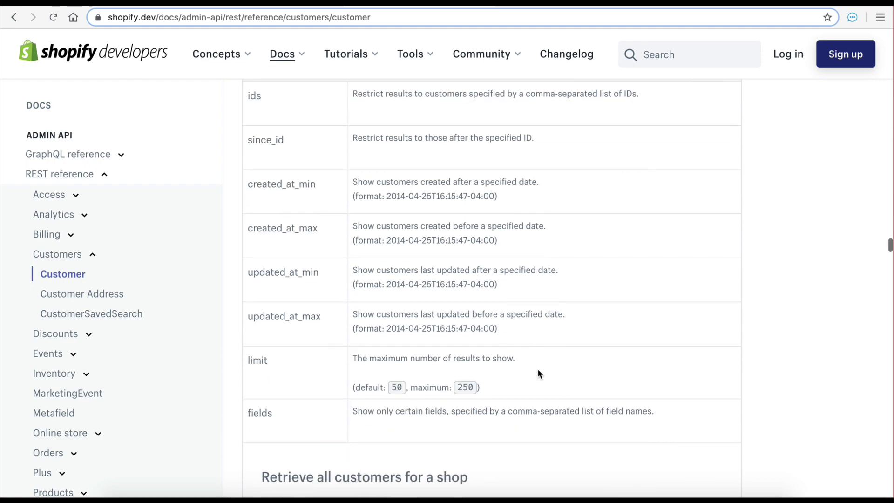
scroll(539, 371, "down", 7)
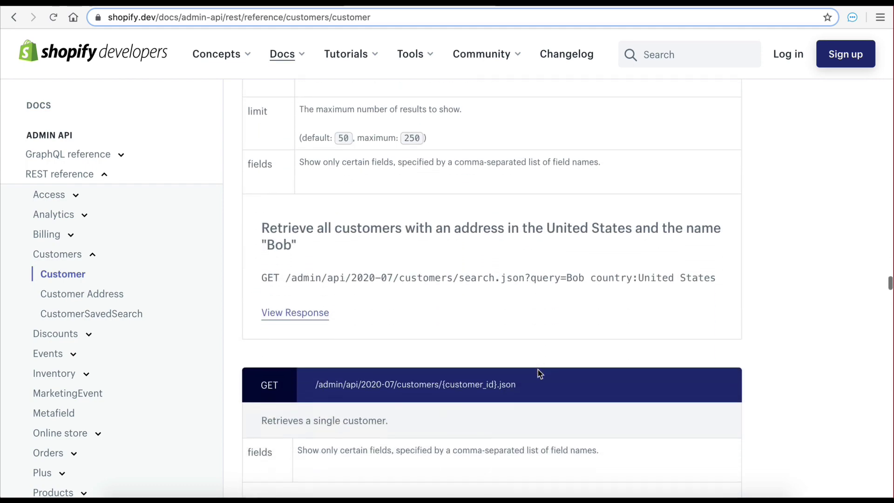
scroll(538, 372, "up", 19)
scroll(538, 371, "up", 9)
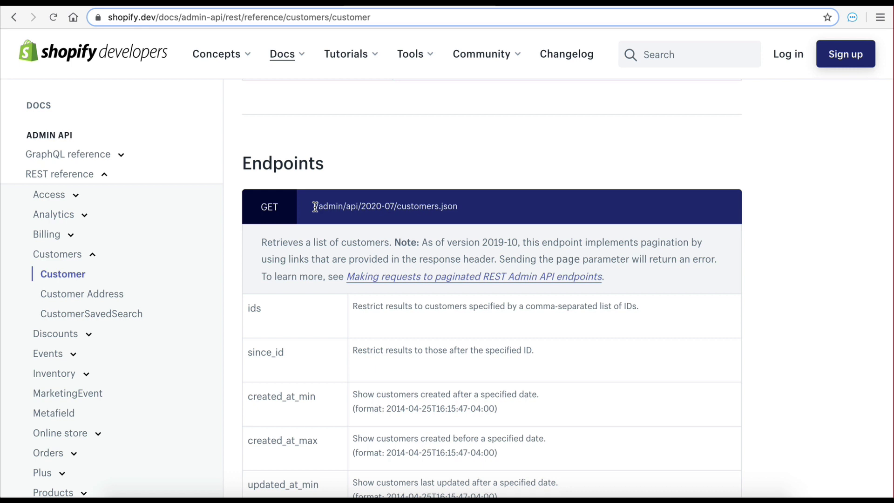
Paste the /admin/api/2020-07/customers.json endpoint path into the HTTP module's URL field.
left_click_drag(315, 206, 463, 205)
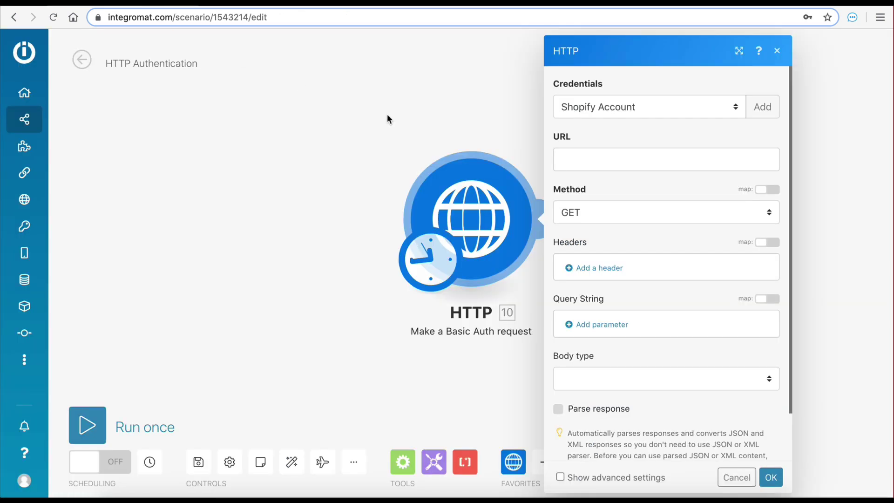
left_click(590, 157)
key("ctrl+v")
left_click(661, 205)
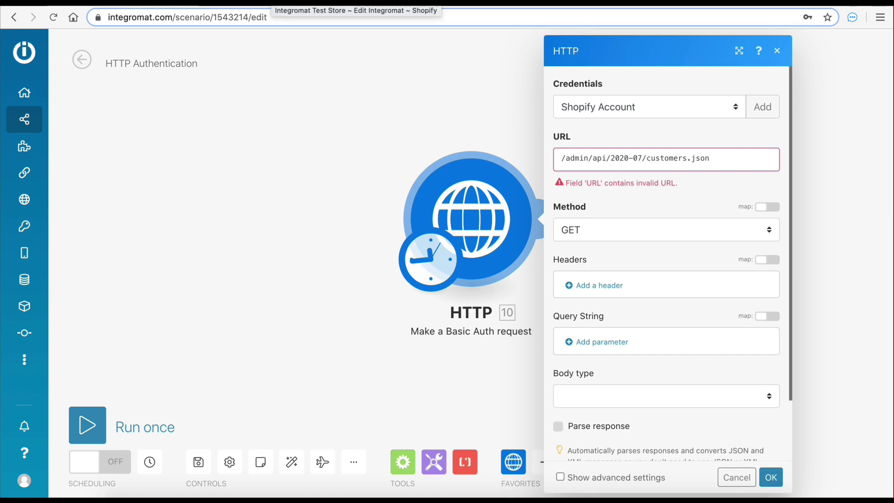
left_click(356, 3)
left_click(209, 17)
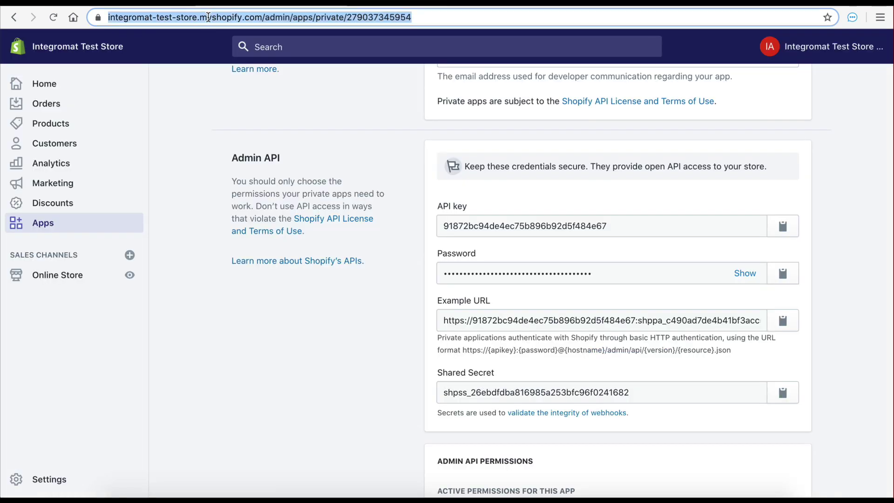
left_click(252, 17)
left_click_drag(293, 18, 107, 18)
left_click(116, 2)
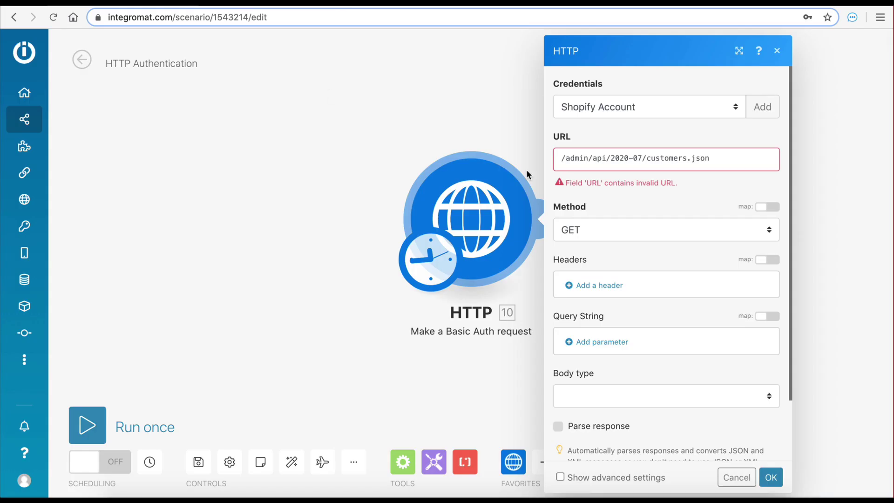
left_click(562, 157)
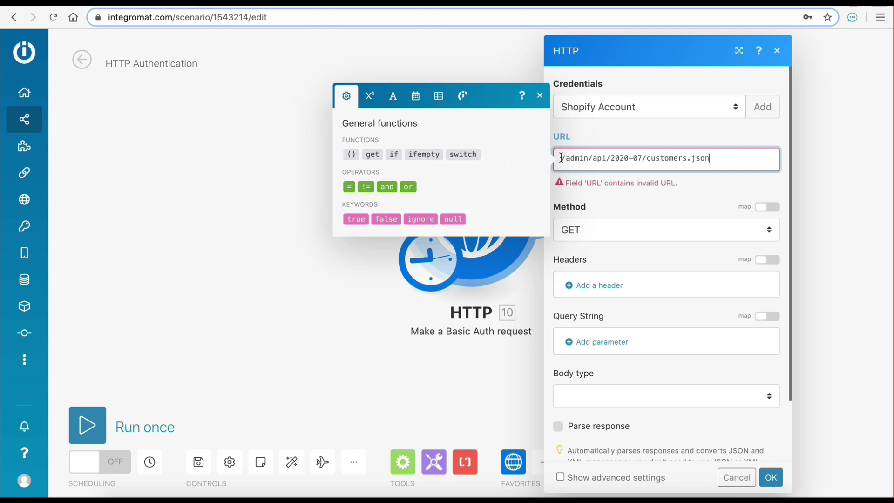
left_click(561, 158)
key("ctrl+v")
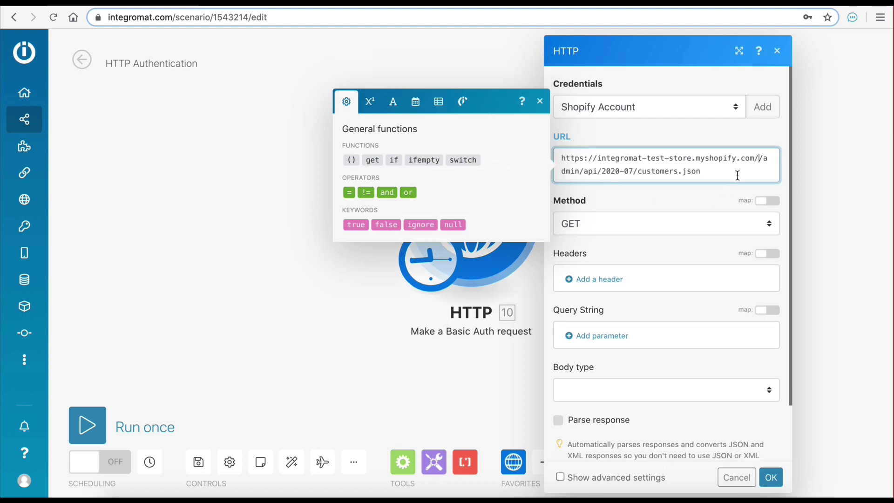
left_click(714, 200)
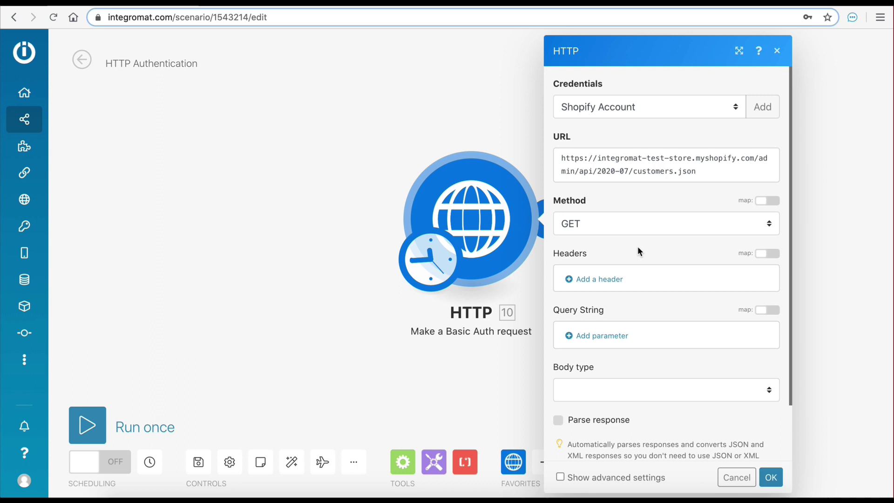
scroll(639, 248, "down", 2)
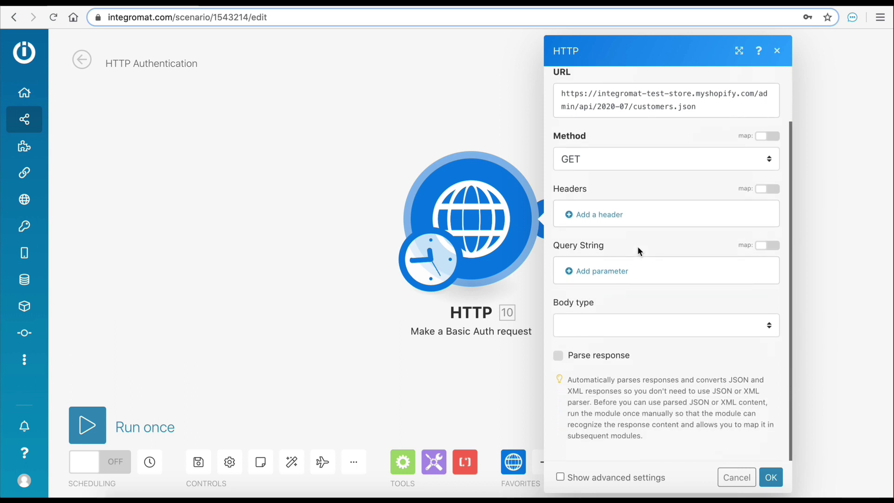
left_click(559, 356)
Confirm the HTTP settings, save the scenario and run it once successfully.
left_click(770, 477)
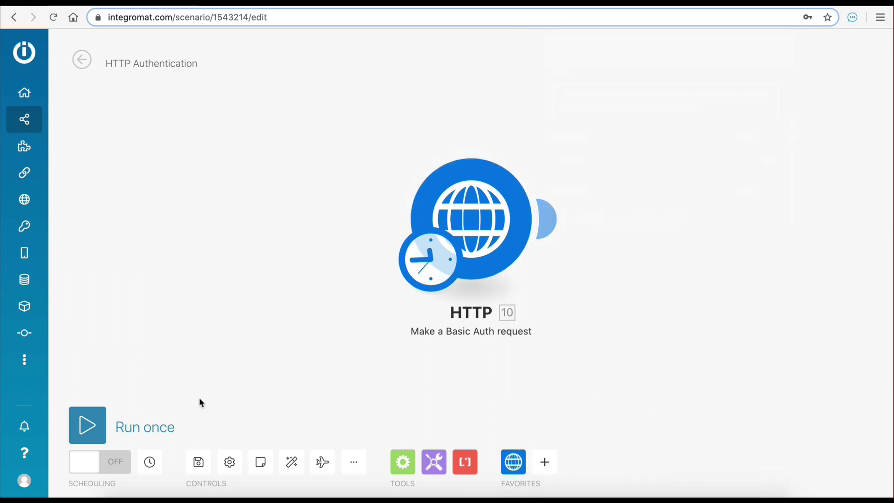
left_click(198, 462)
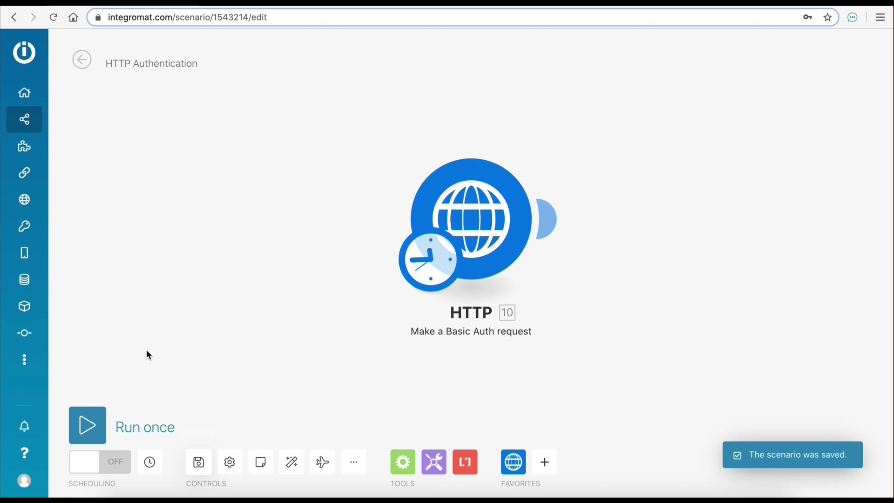
left_click(86, 432)
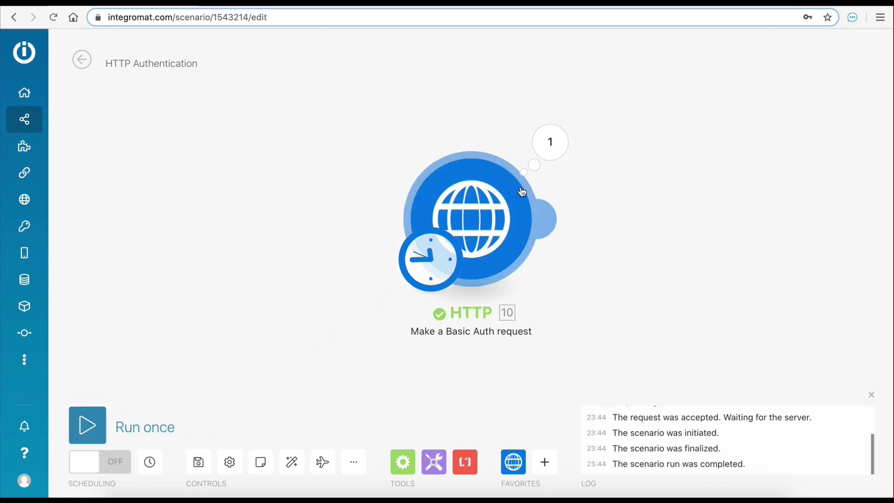
Open the HTTP module's run output and expand Data to show the two customers with status 200.
left_click(555, 149)
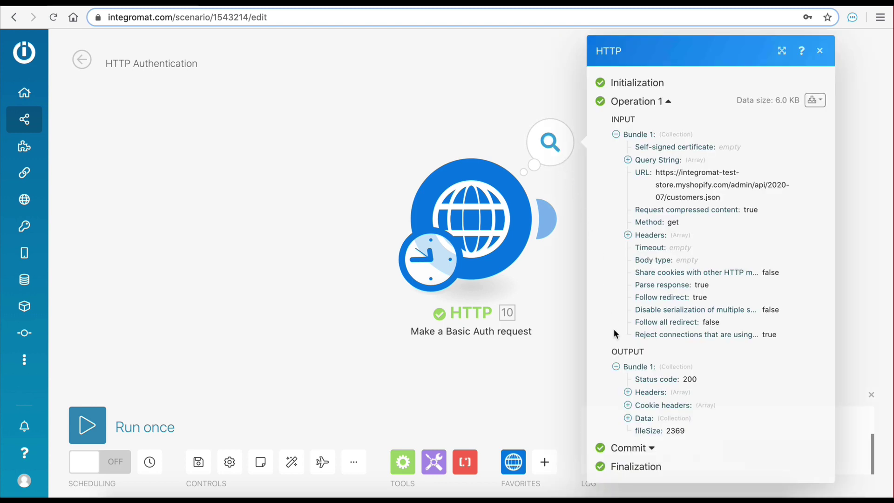
left_click(628, 419)
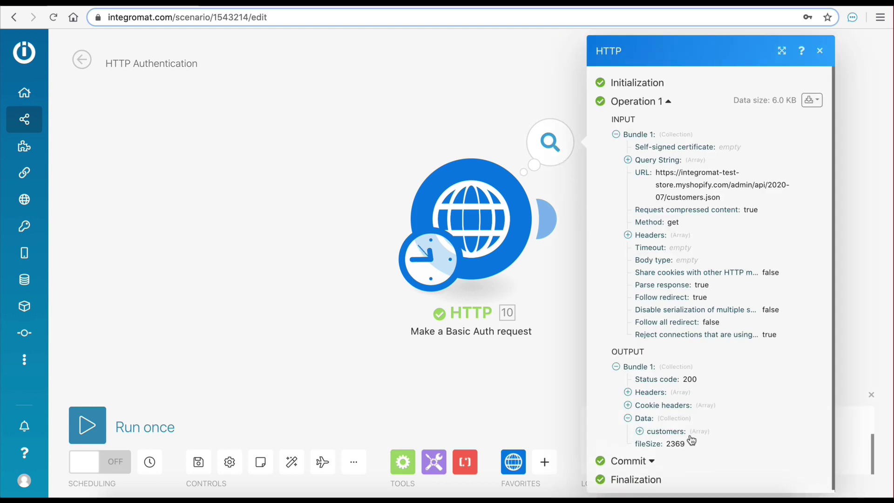
left_click(640, 431)
scroll(763, 446, "down", 1)
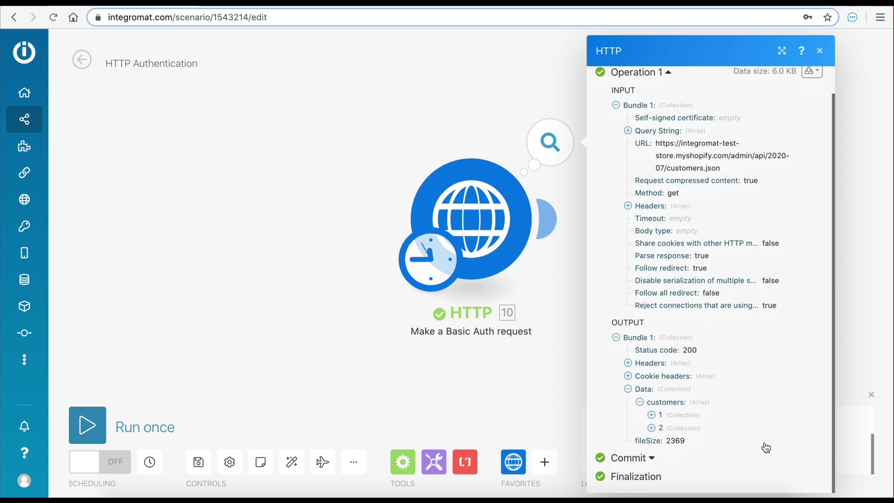